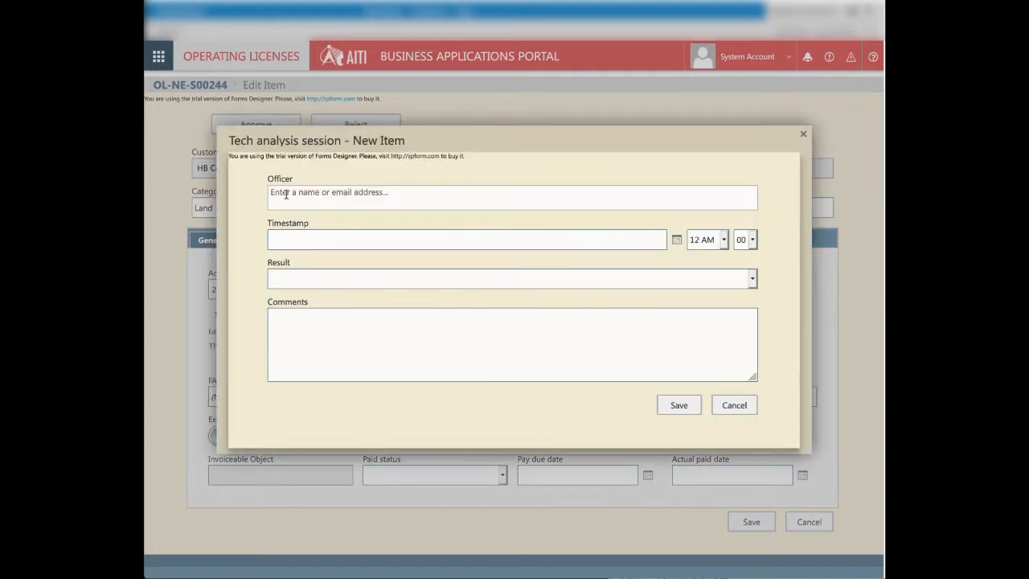
Step: Assign the officer by name and set the timestamp to 2/10/2021 in the new tech analysis session
left_click(336, 199)
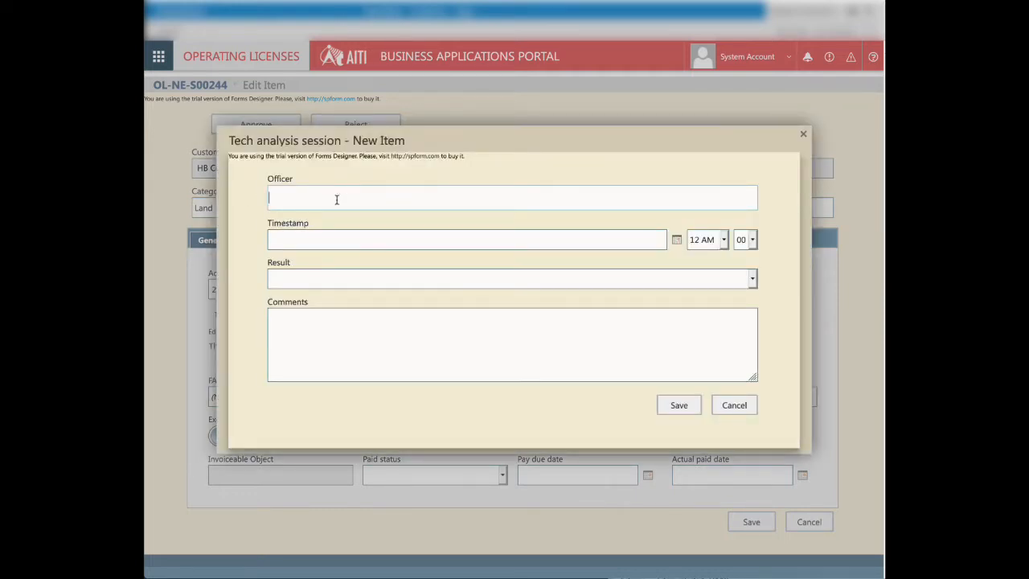
type("Yaroslav")
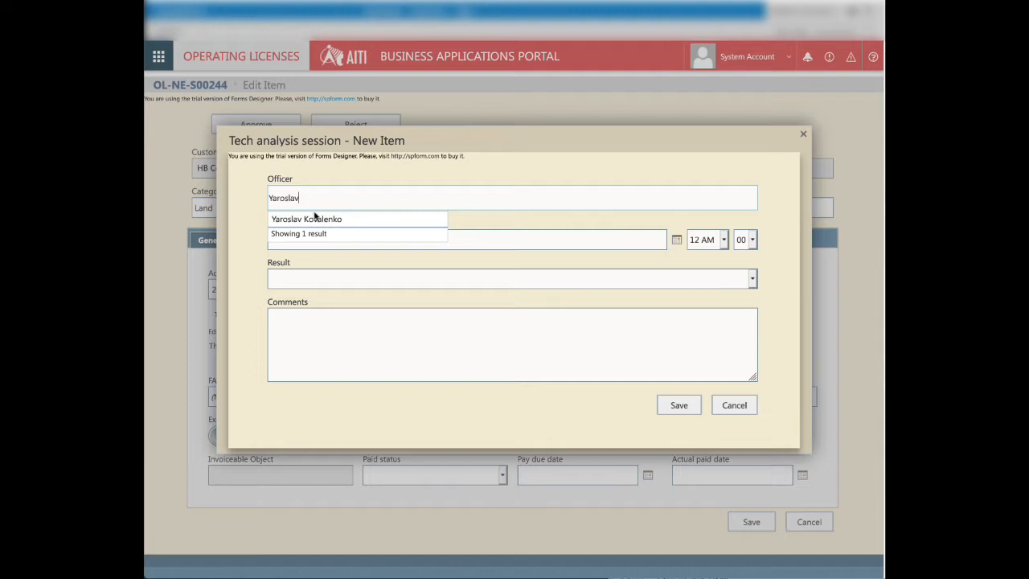
left_click(315, 218)
left_click(676, 248)
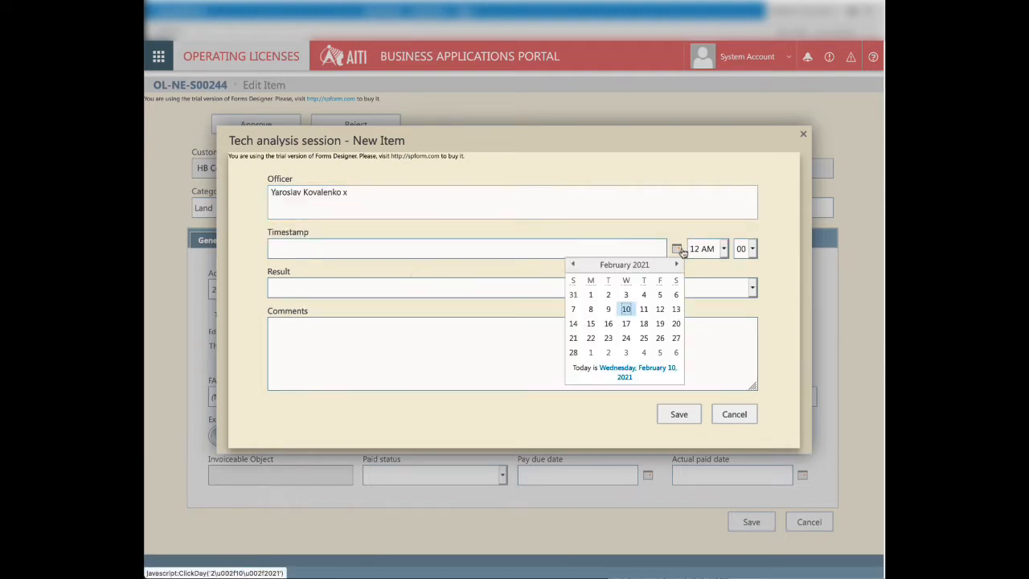
left_click(627, 310)
Step: Set the session's result to Approved, enter the comment "Some commnets" and save the session
left_click(375, 288)
left_click(321, 294)
left_click(328, 338)
type("S")
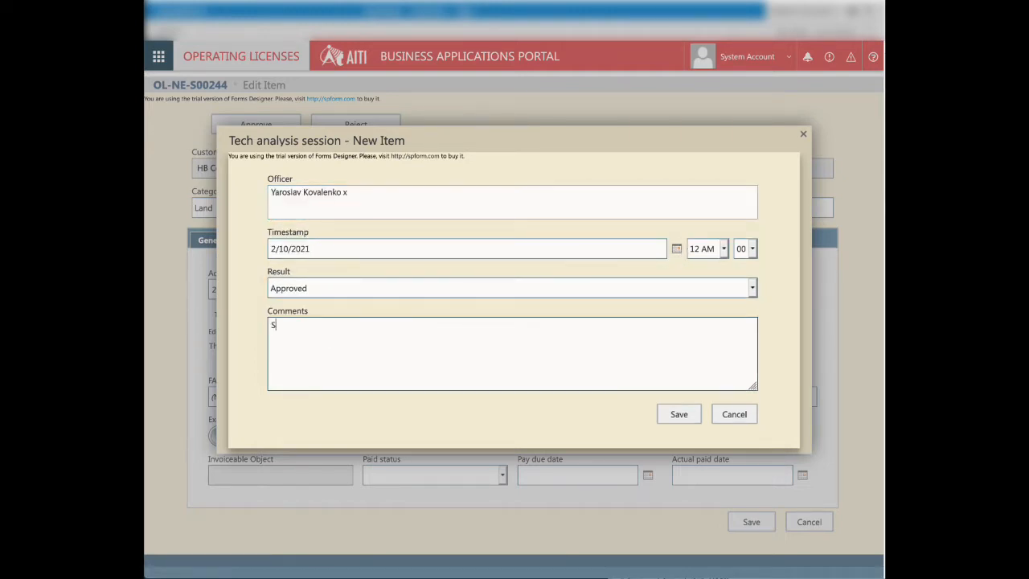
type("ome commnets...")
left_click(679, 413)
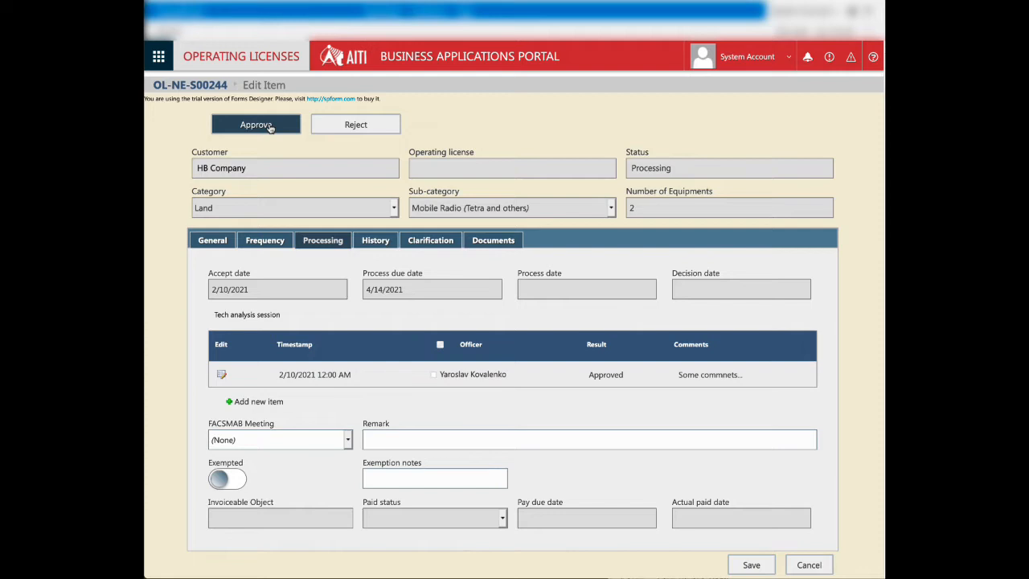
Step: Approve the HB Company operating license application and confirm the action
left_click(269, 126)
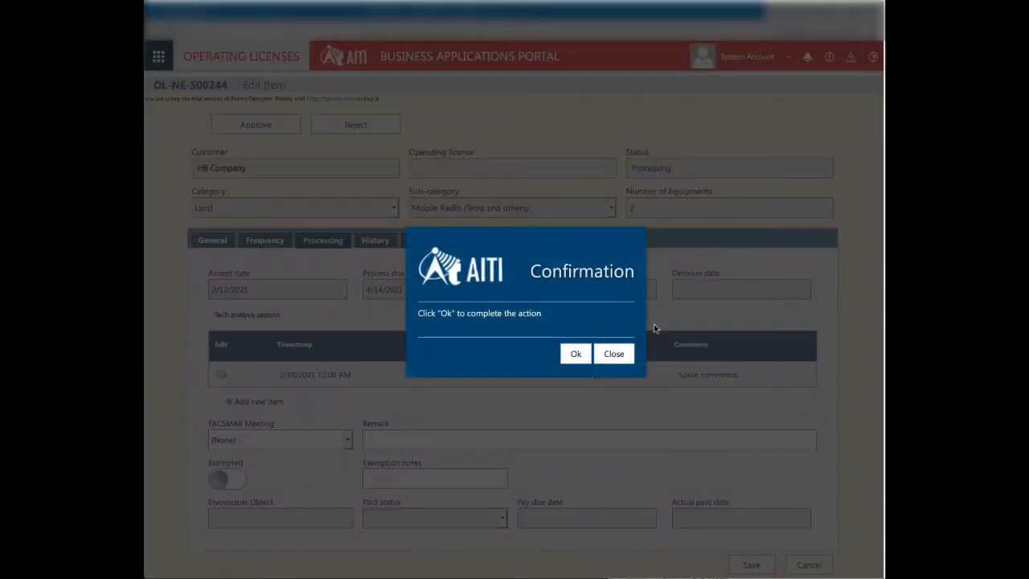
left_click(576, 354)
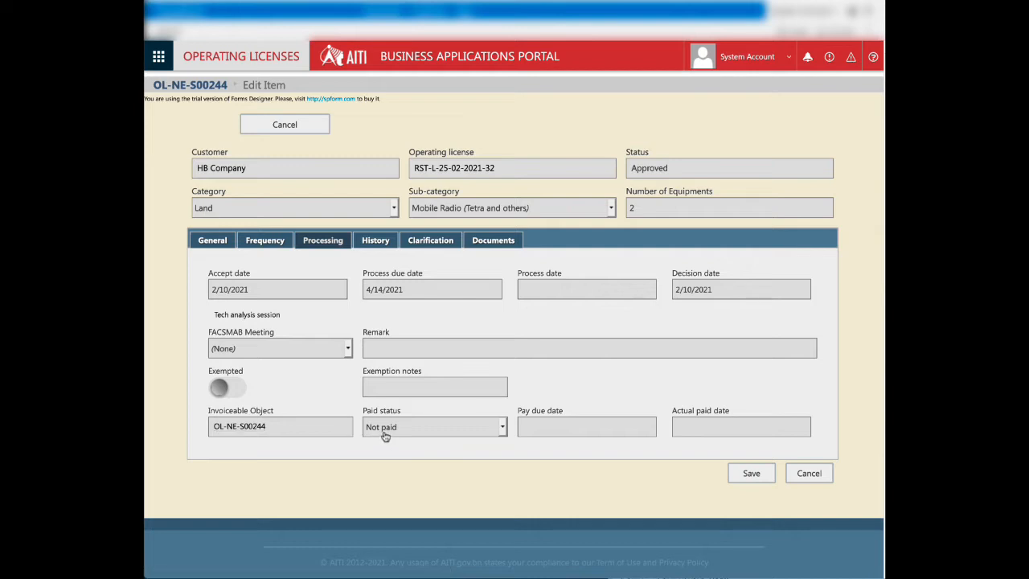
left_click(244, 428)
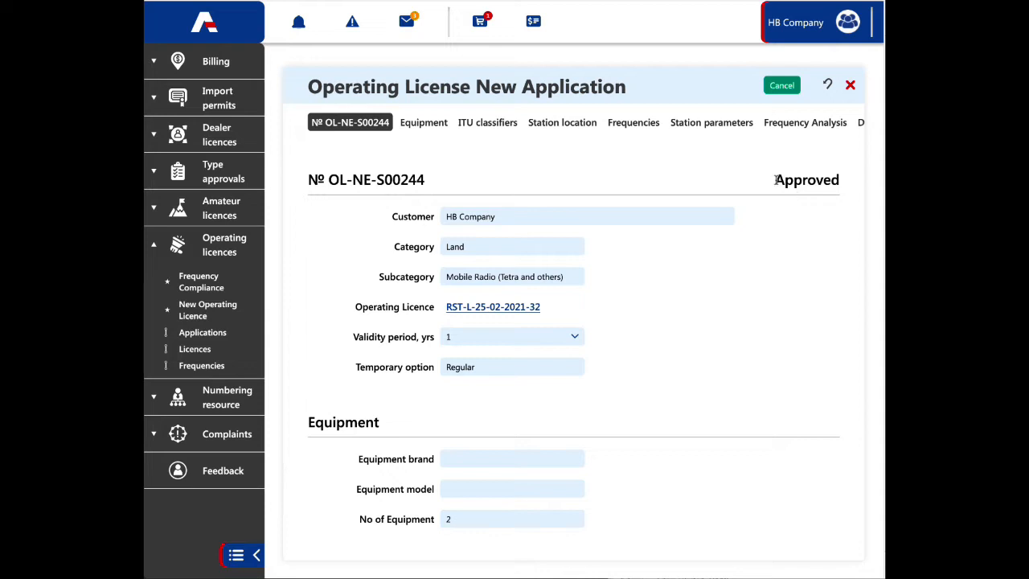
Step: In the customer's e-services portal, examine the new license application's status, station and frequency details, and payment section
left_click_drag(775, 179, 839, 180)
left_click(810, 180)
scroll(640, 351, "down", 3)
scroll(641, 350, "down", 6)
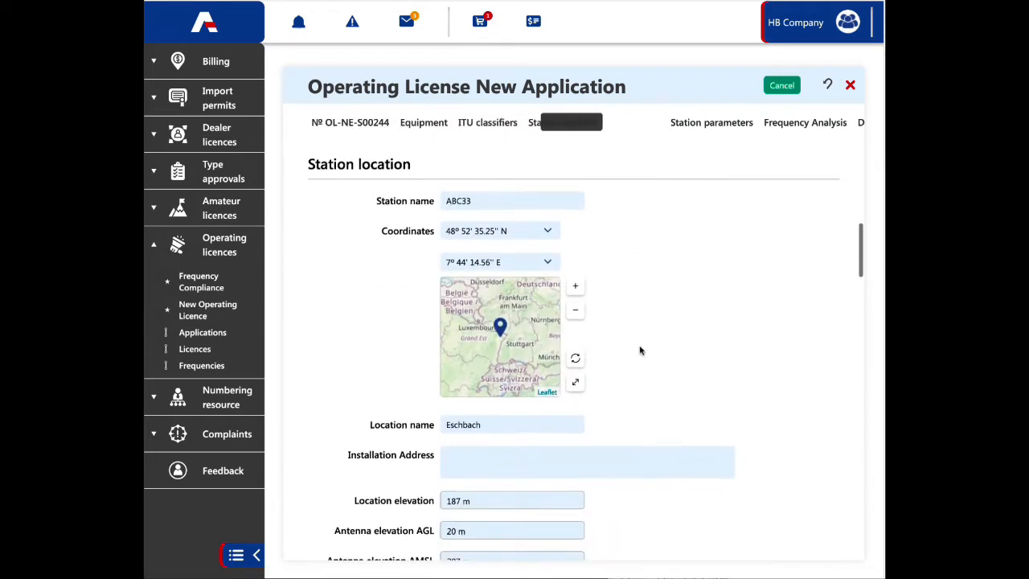
scroll(699, 425, "down", 4)
scroll(701, 426, "down", 15)
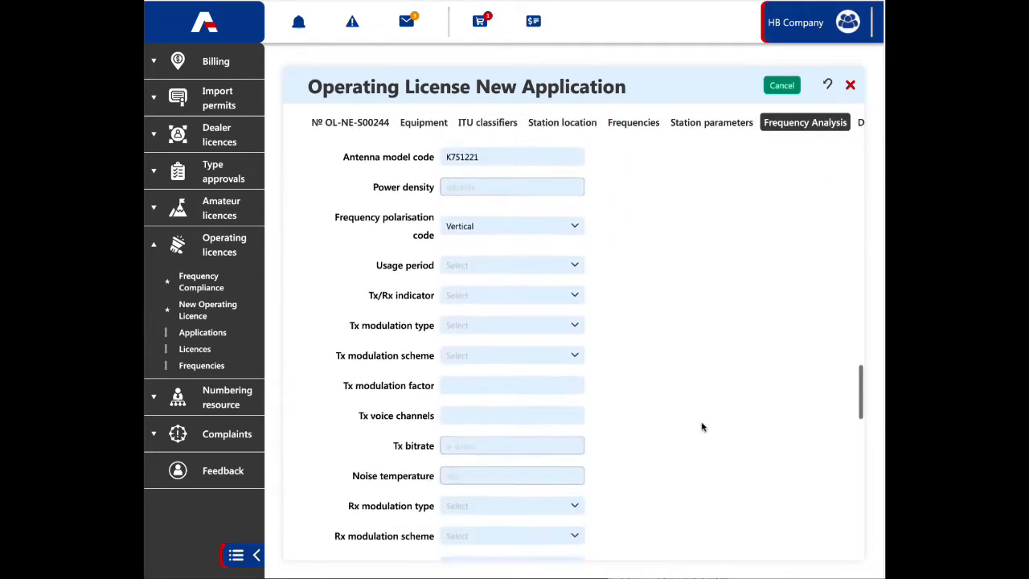
scroll(701, 425, "down", 2)
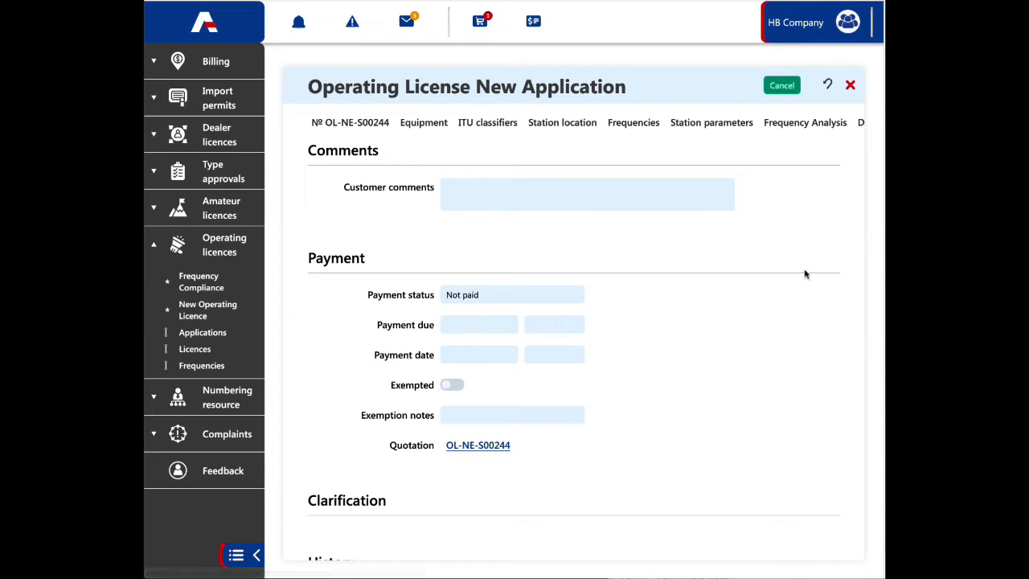
scroll(805, 274, "up", 15)
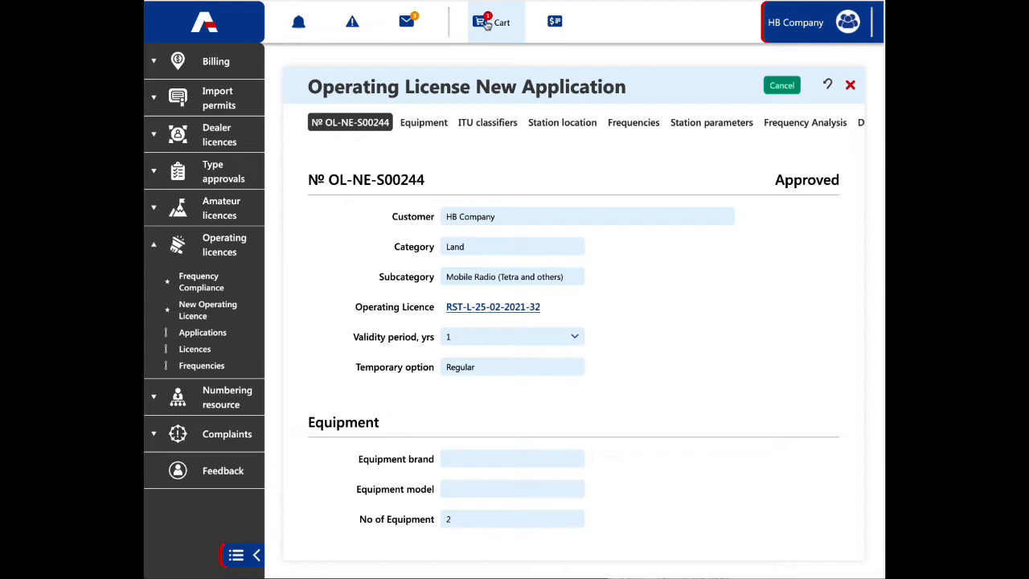
Step: Open the billing quotation for approved applications and expand the fee breakdown of the listed application
left_click(213, 66)
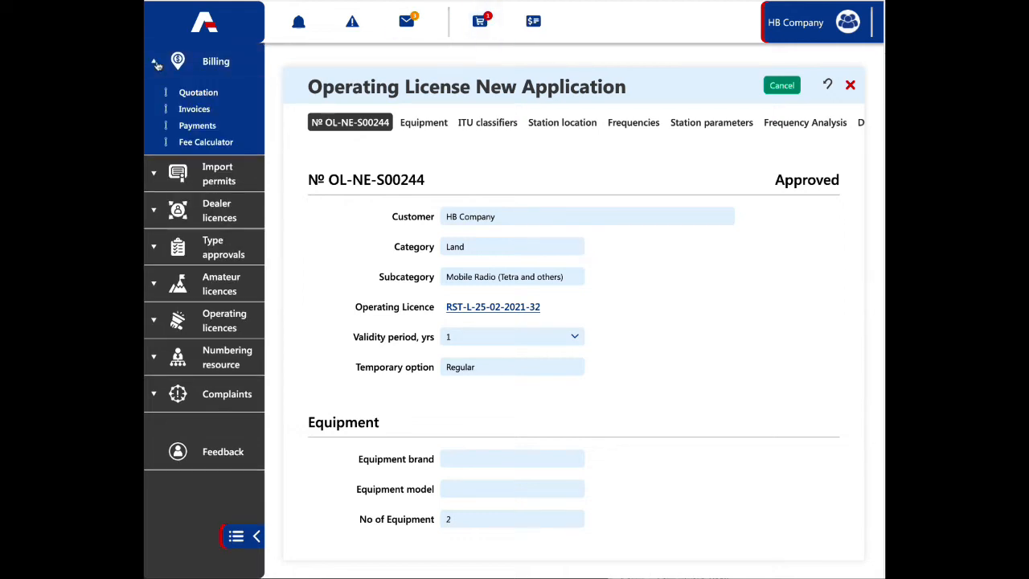
left_click(198, 94)
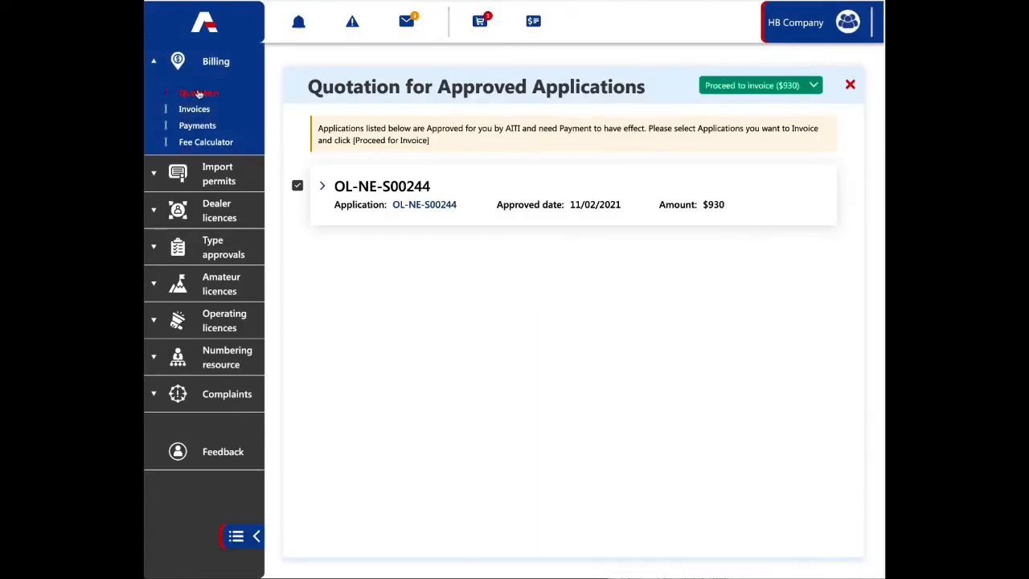
left_click(322, 190)
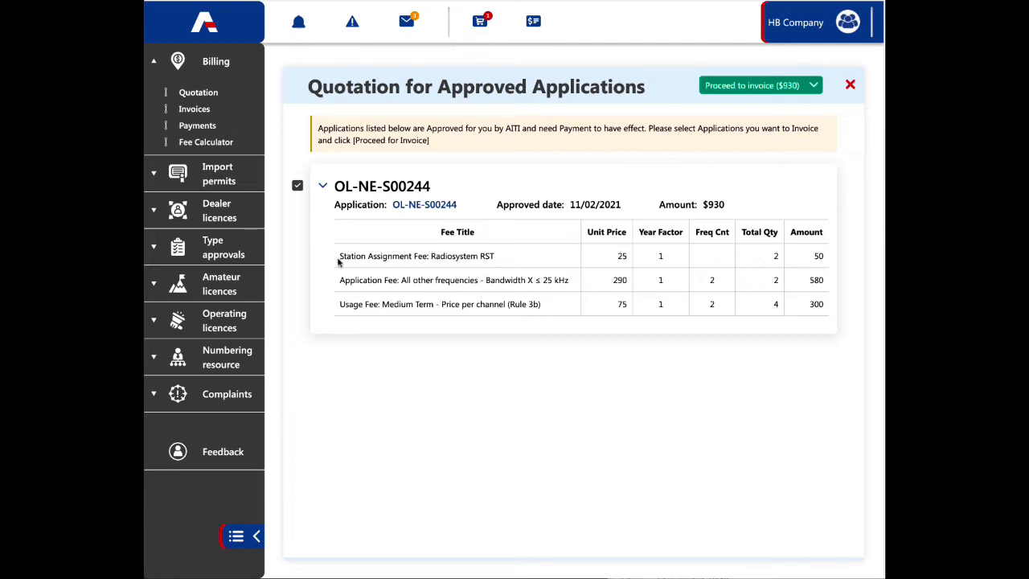
Step: Examine the station assignment, application and usage fees with their quantities and amounts in the quotation
left_click_drag(338, 255, 849, 281)
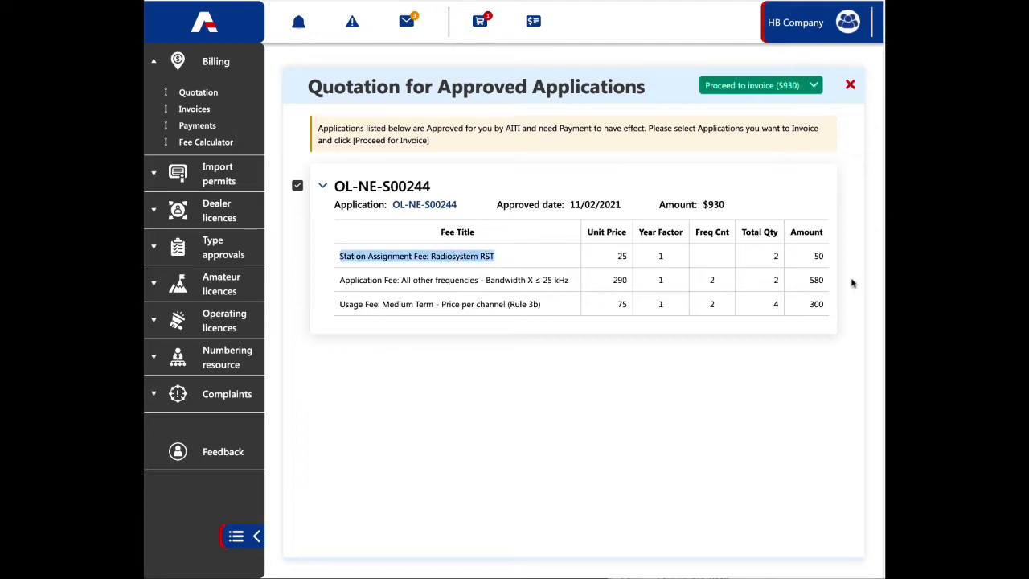
double_click(775, 255)
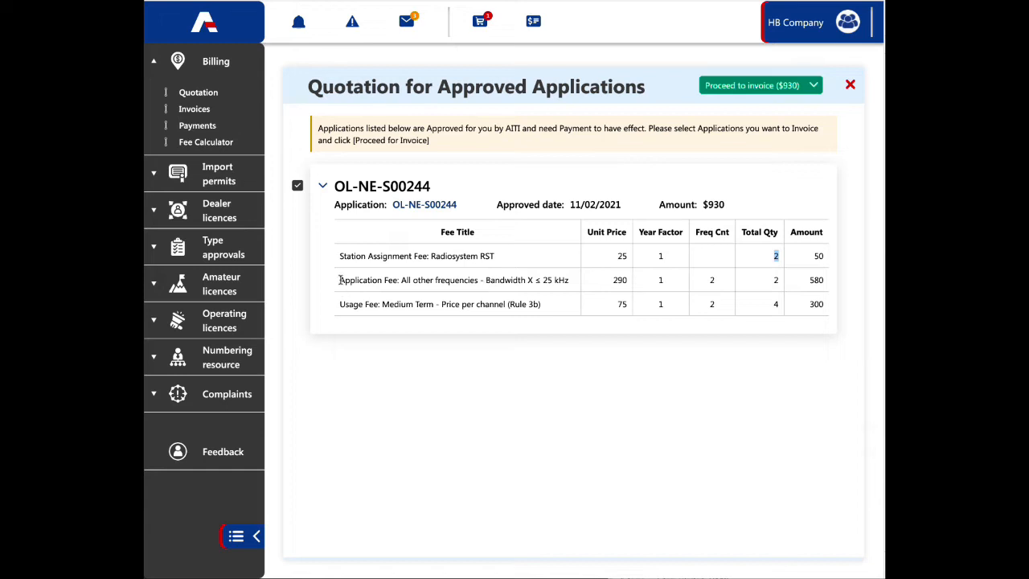
left_click_drag(340, 279, 536, 281)
left_click(711, 281)
left_click_drag(340, 303, 545, 308)
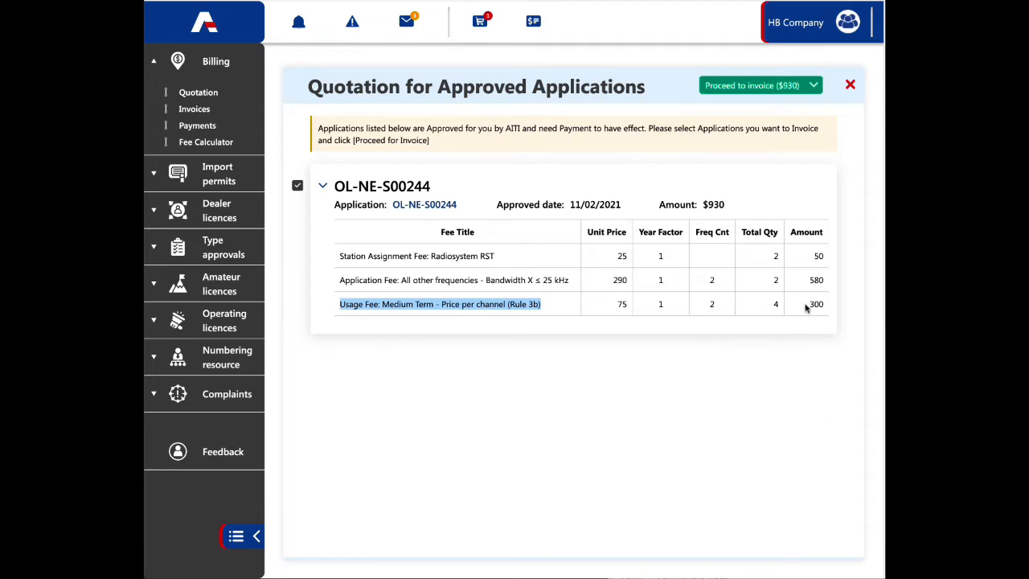
left_click(466, 300)
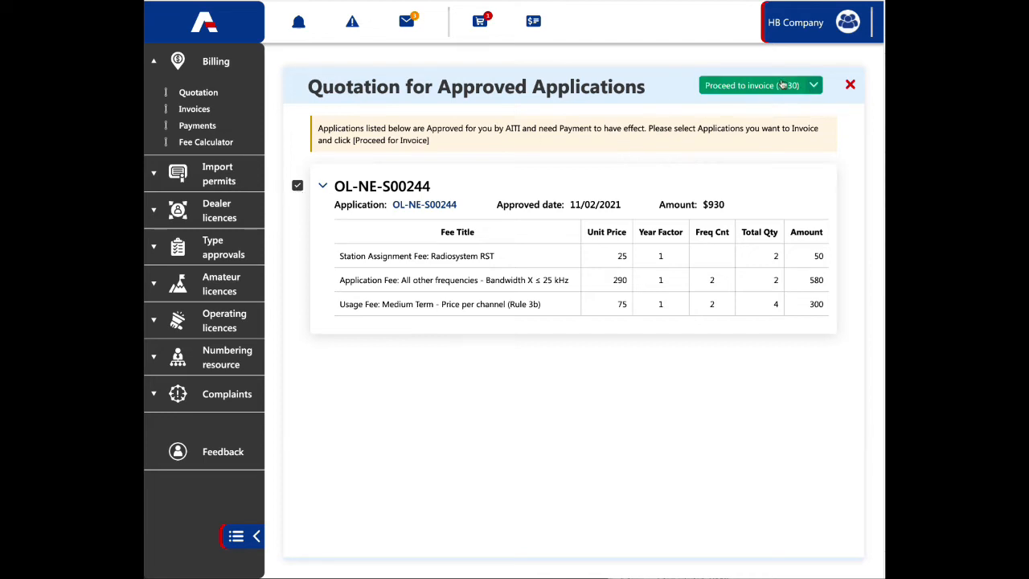
Step: Proceed to an invoice for the selected application and check the invoice's status
left_click(751, 85)
left_click(549, 322)
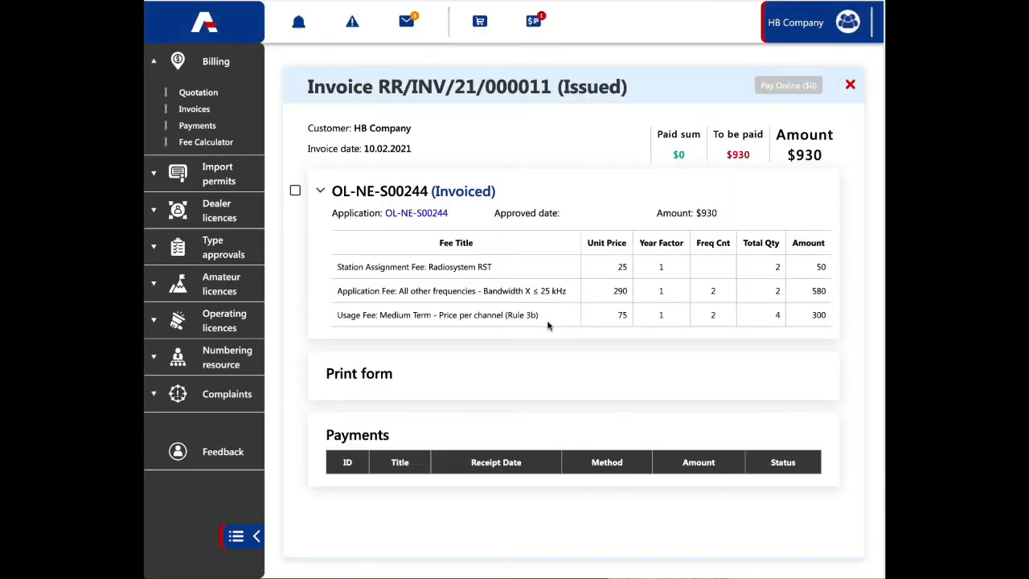
left_click(391, 377)
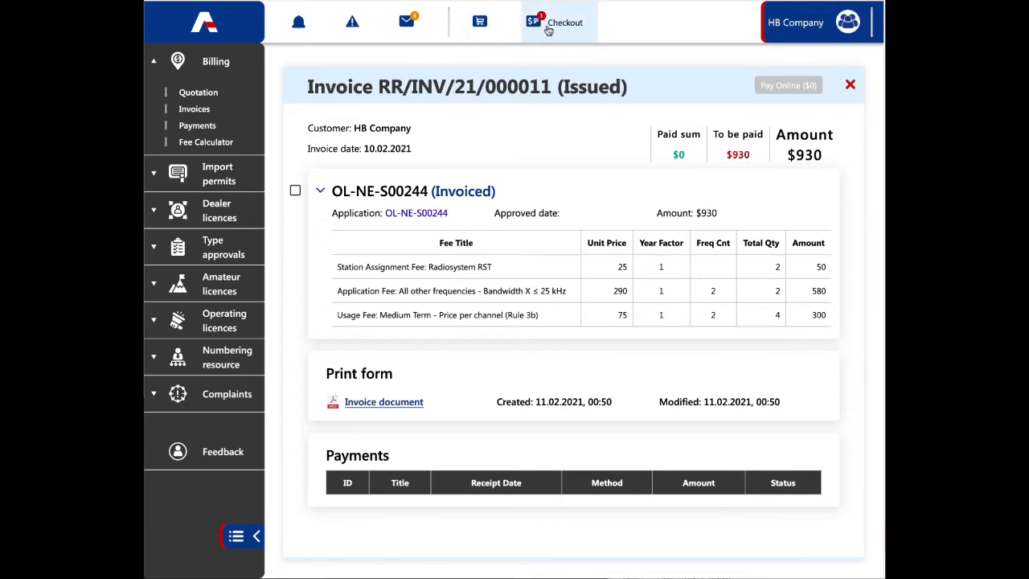
double_click(588, 86)
left_click(602, 86)
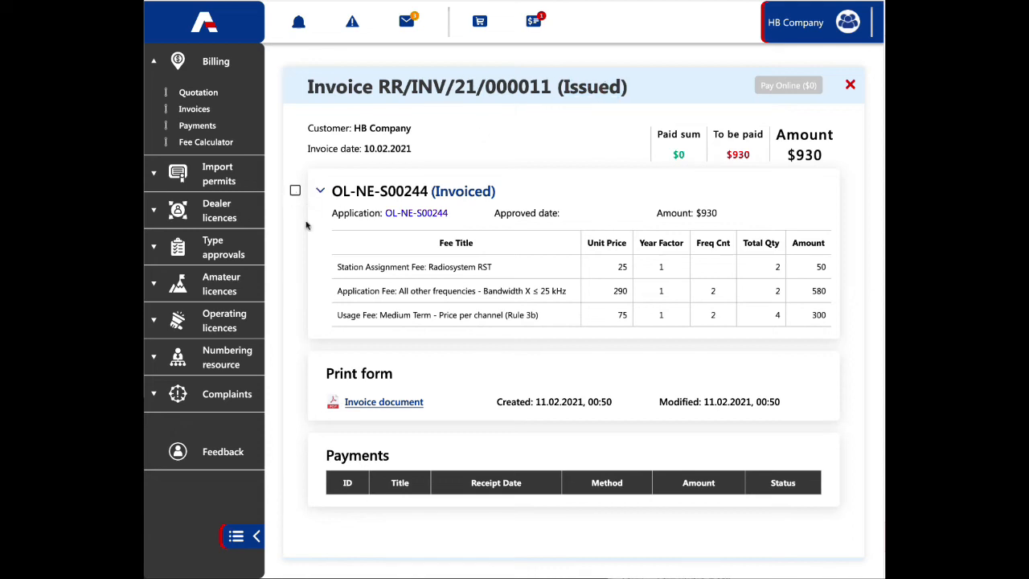
Step: Select the invoiced application for online payment of $930 and proceed to the bank's payment page
left_click(295, 190)
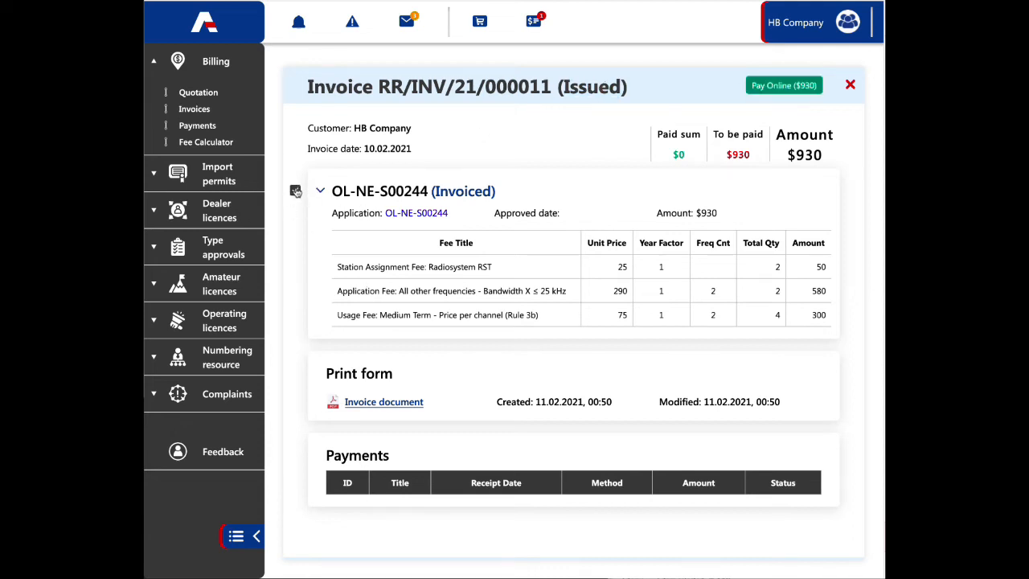
left_click(782, 91)
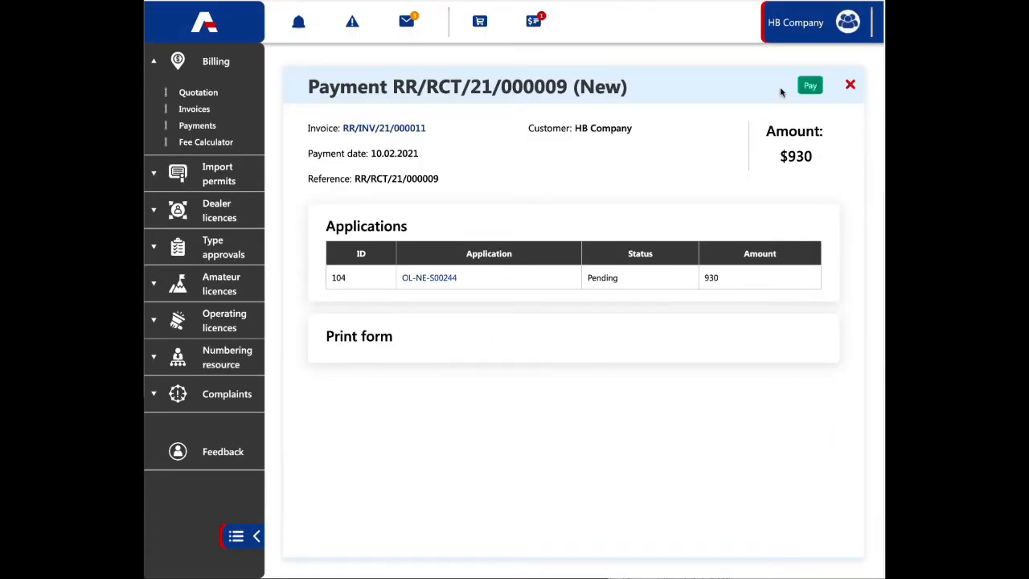
left_click(811, 85)
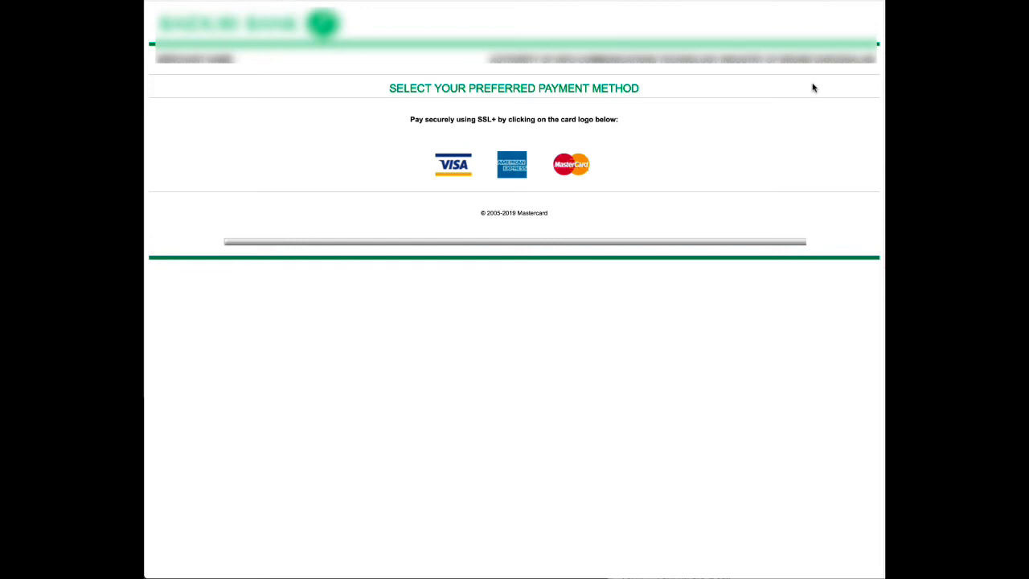
Step: Choose MasterCard as the payment method, fill in the card number and other card details, and submit the payment
left_click(556, 158)
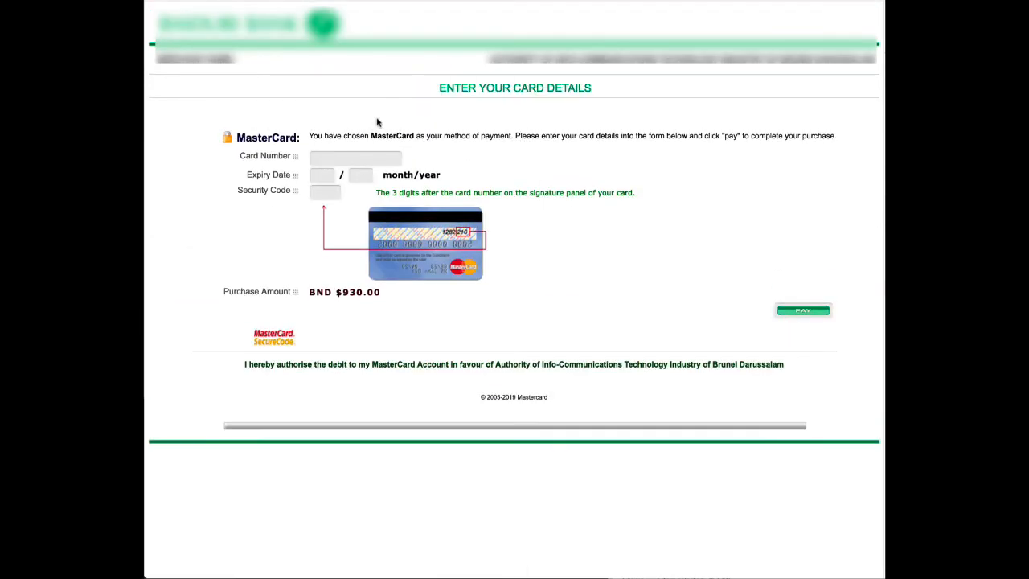
left_click(361, 158)
key("ctrl+v")
left_click(322, 181)
left_click(803, 310)
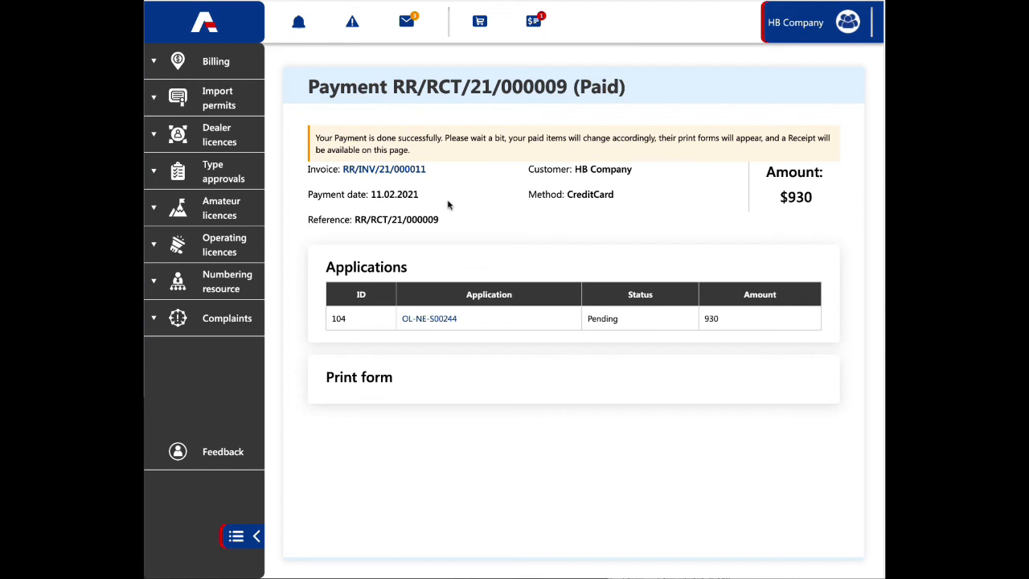
Step: Check the payment's status, then open its linked invoice and check the invoice status and paid sum
double_click(593, 88)
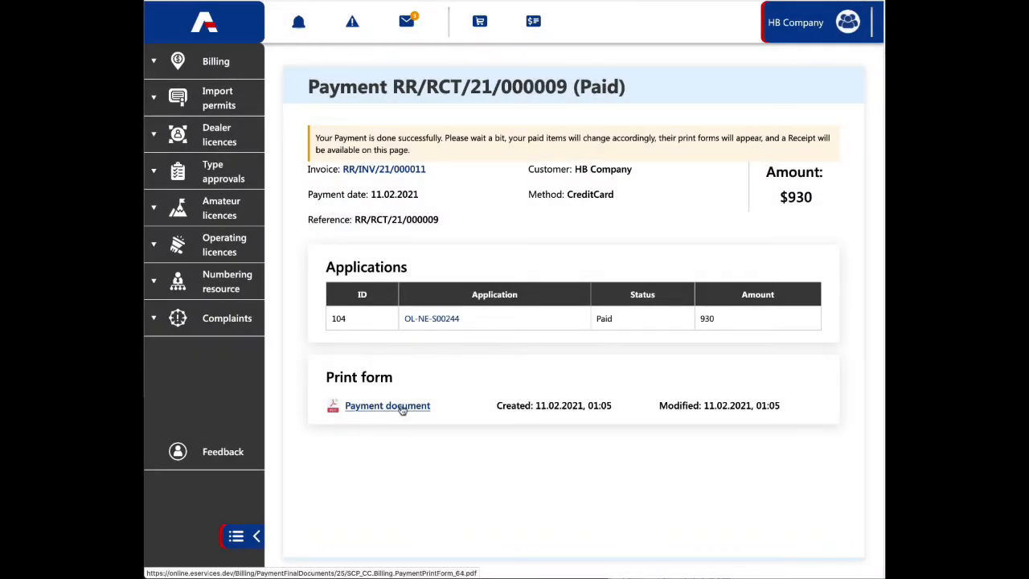
left_click(396, 170)
double_click(581, 87)
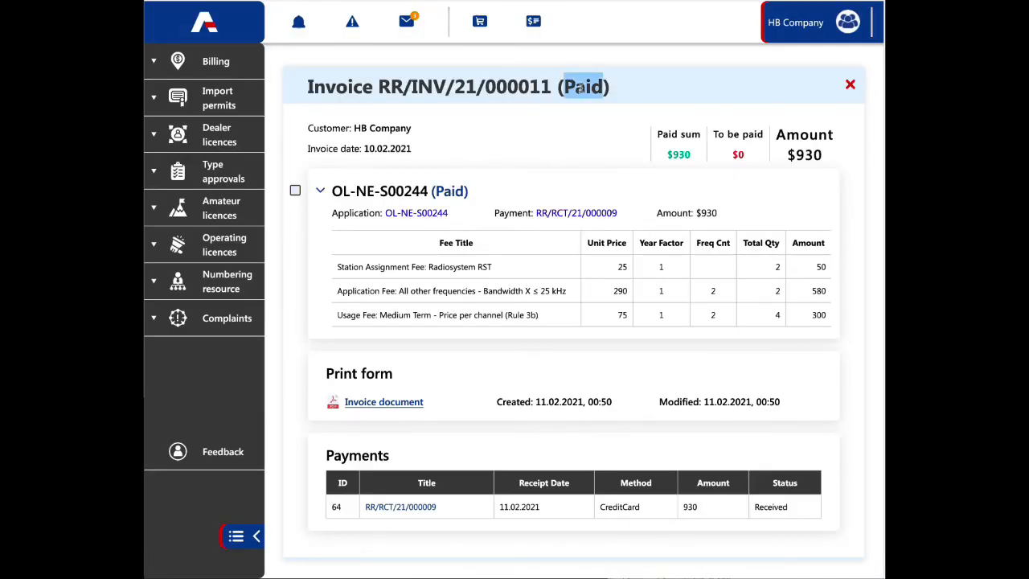
double_click(680, 154)
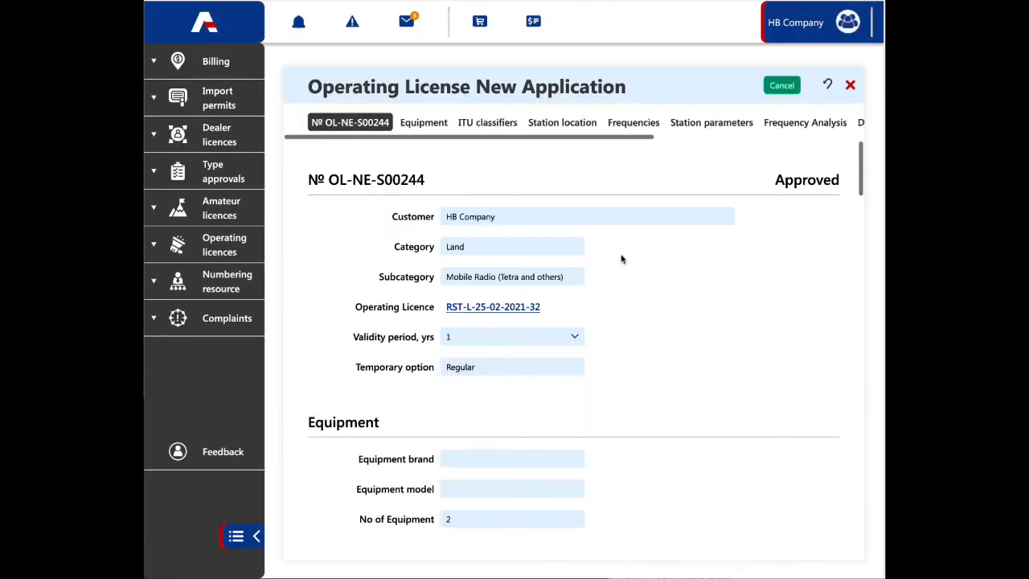
Step: Review the payment section of the operating license application for its payment status and dates
scroll(640, 321, "down", 15)
scroll(641, 322, "up", 2)
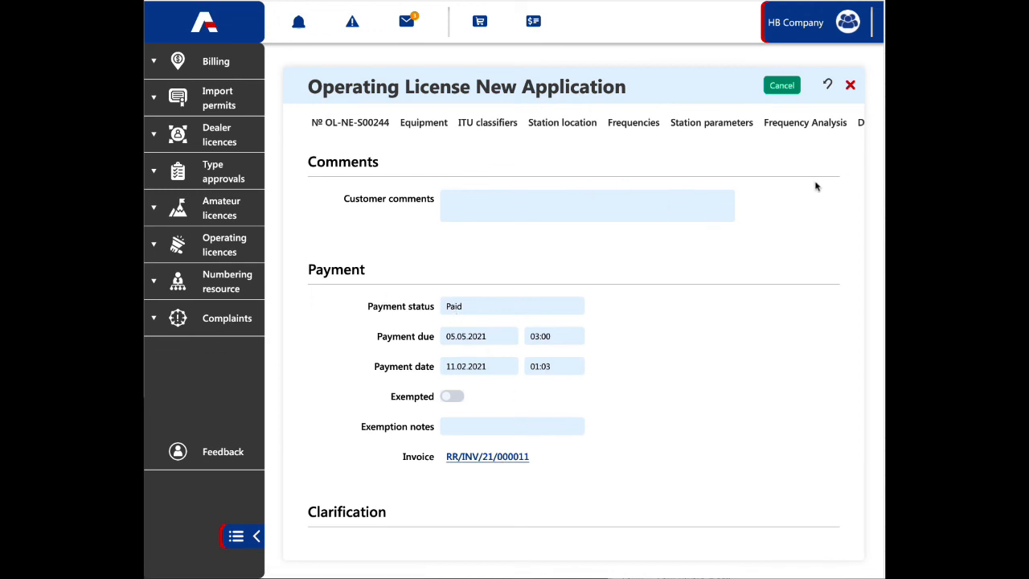
scroll(817, 183, "up", 12)
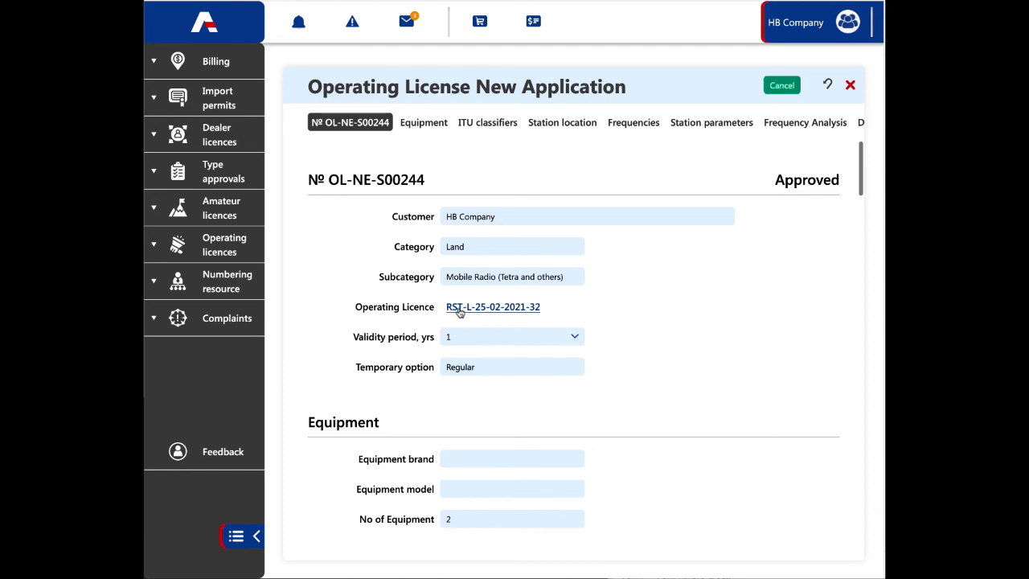
Step: Open the operating licence linked to the application and review its frequencies, related applications and status
left_click(471, 309)
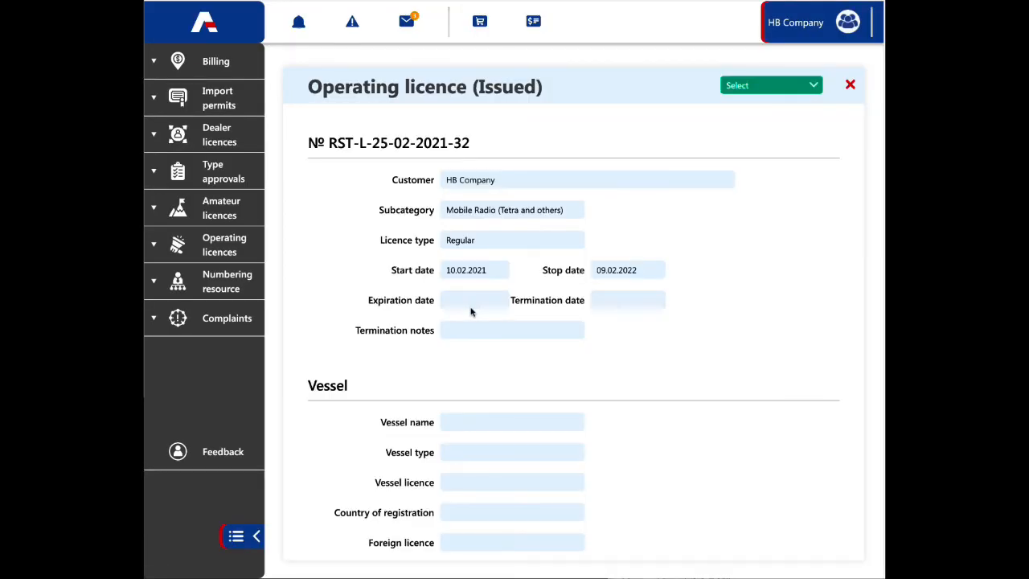
scroll(734, 410, "down", 10)
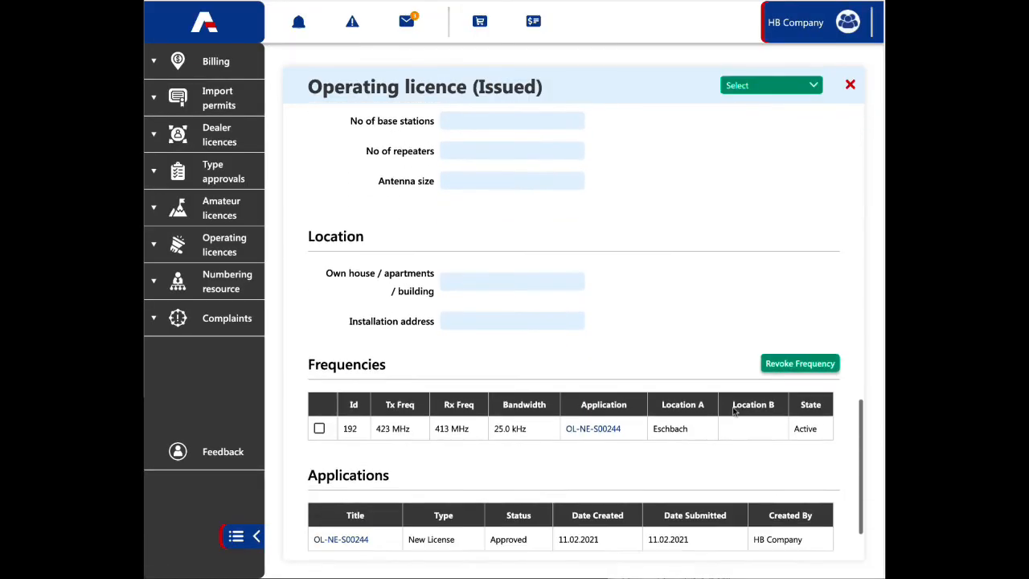
scroll(734, 411, "down", 2)
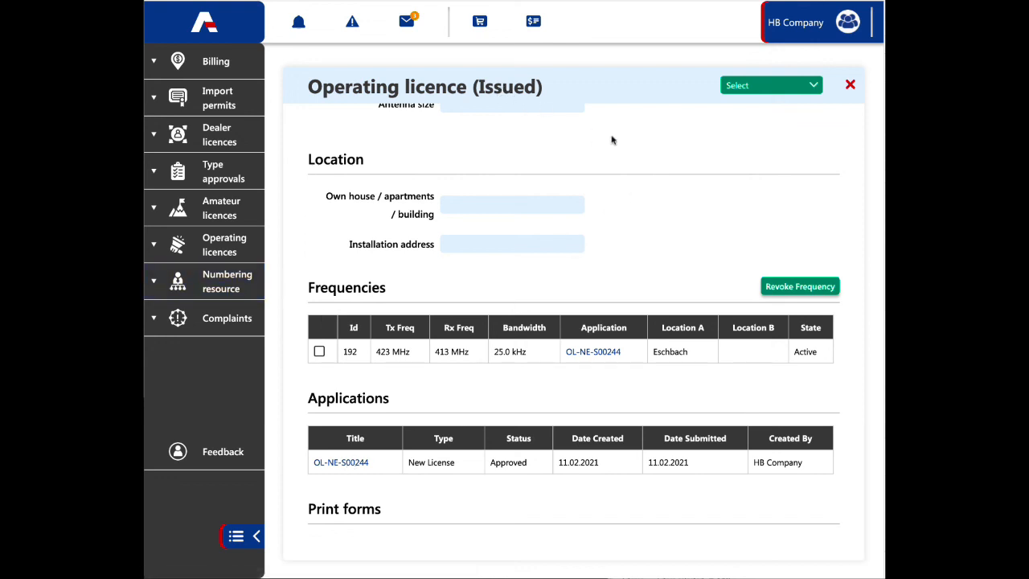
scroll(641, 140, "up", 10)
double_click(507, 86)
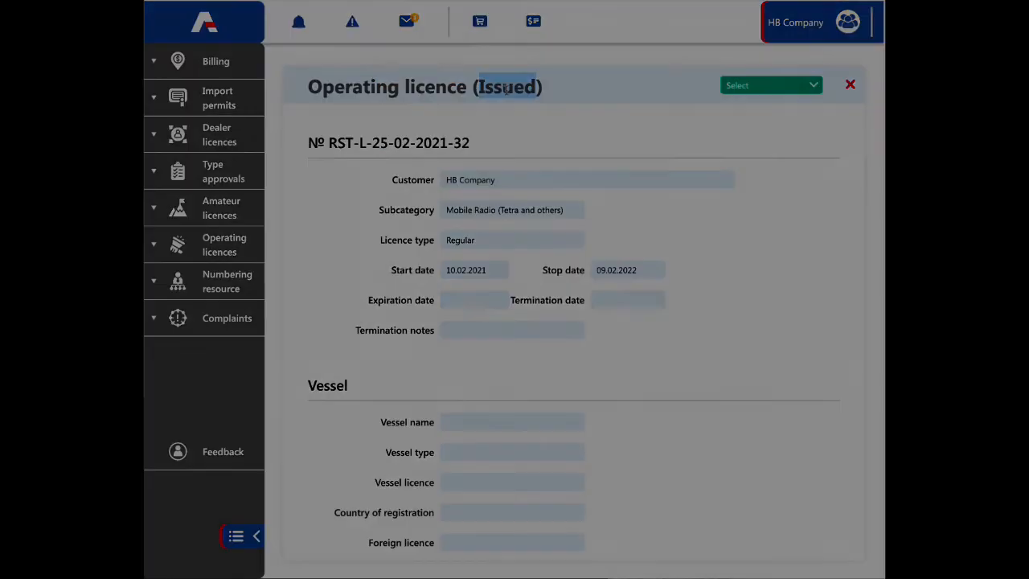